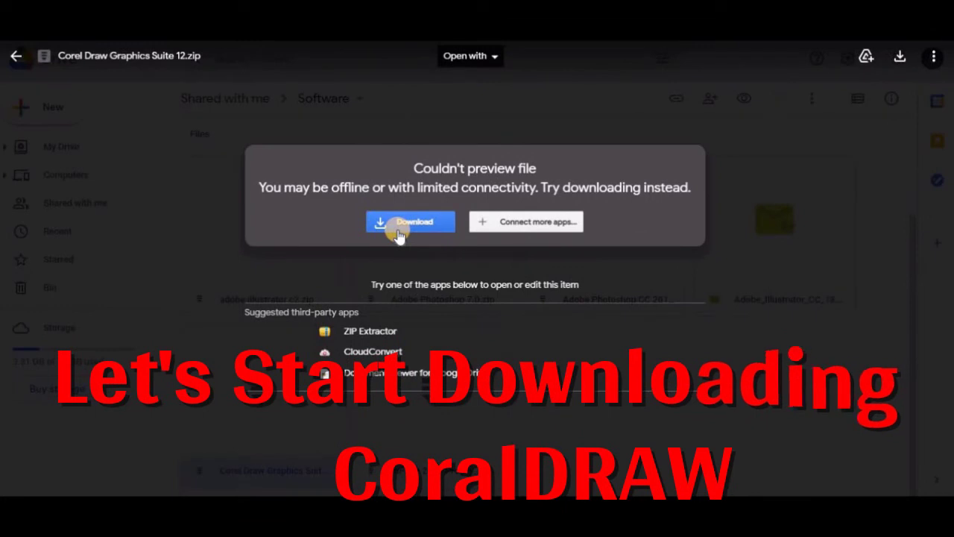
# Download Corel Draw Graphics Suite 12.zip from Google Drive despite the too-large-to-scan warning
pyautogui.click(398, 223)
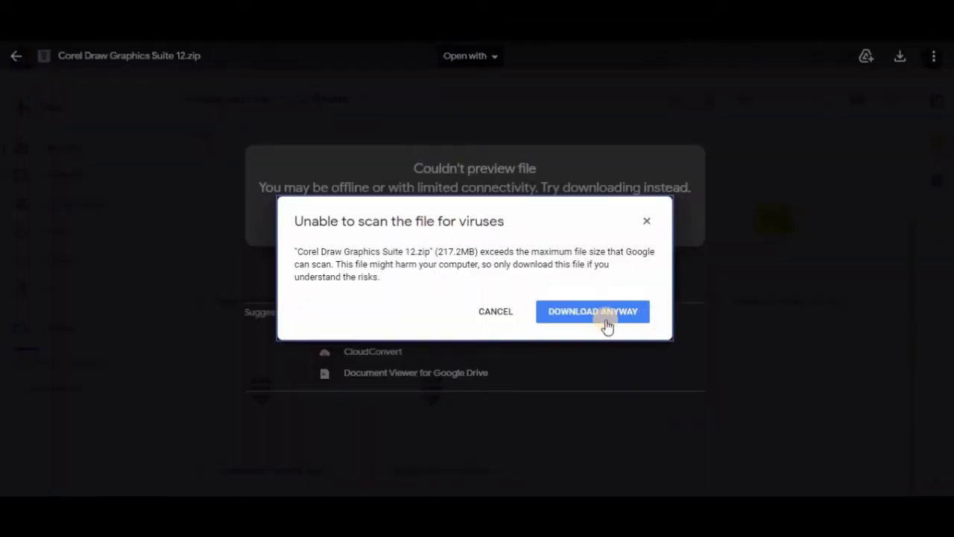
pyautogui.click(610, 309)
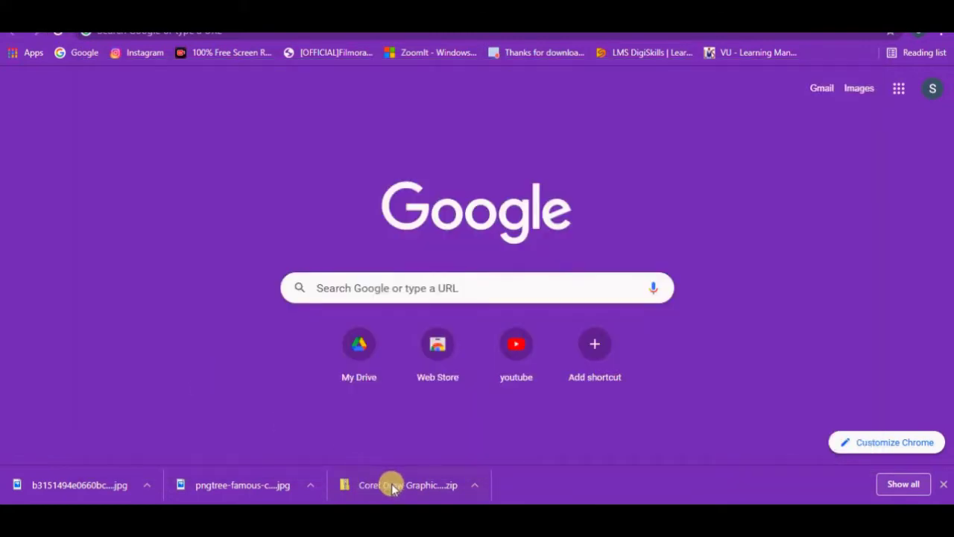
# Locate the downloaded zip in Downloads and extract it to the default Corel Draw Graphics Suite 12 folder
pyautogui.rightClick(393, 488)
pyautogui.click(455, 450)
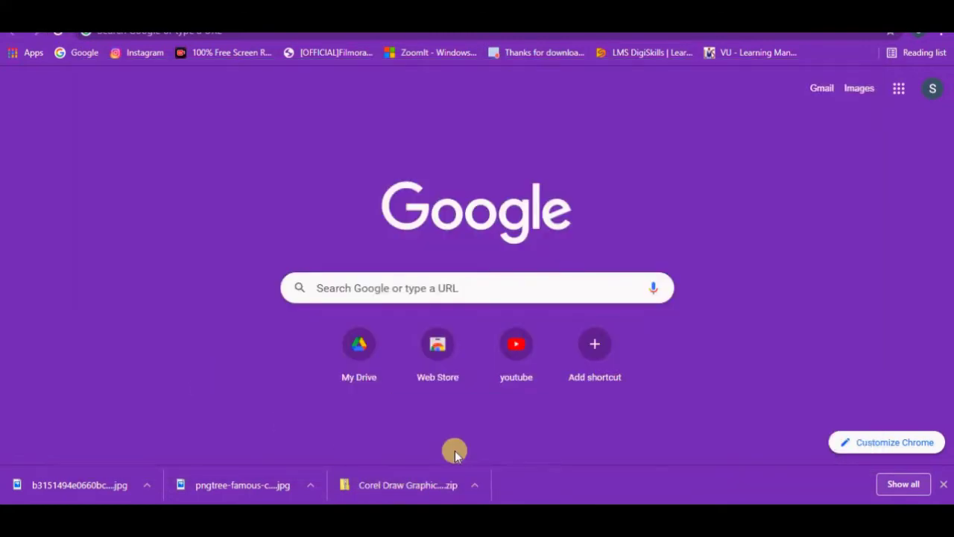
pyautogui.rightClick(624, 171)
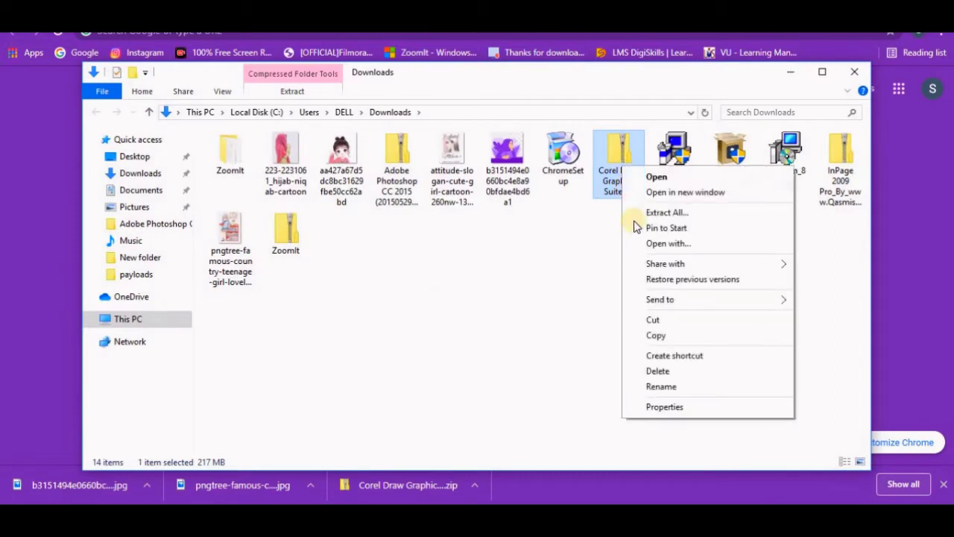
pyautogui.click(660, 212)
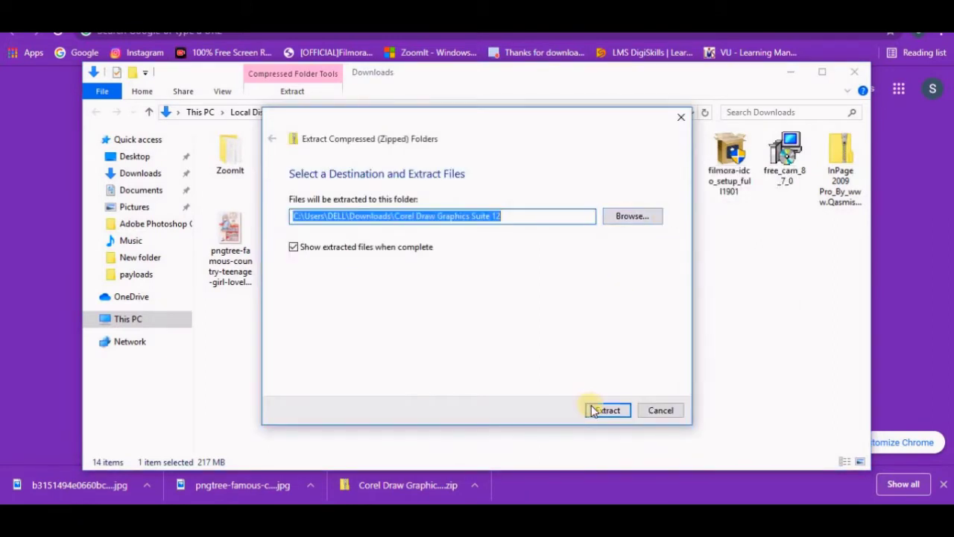
pyautogui.click(596, 410)
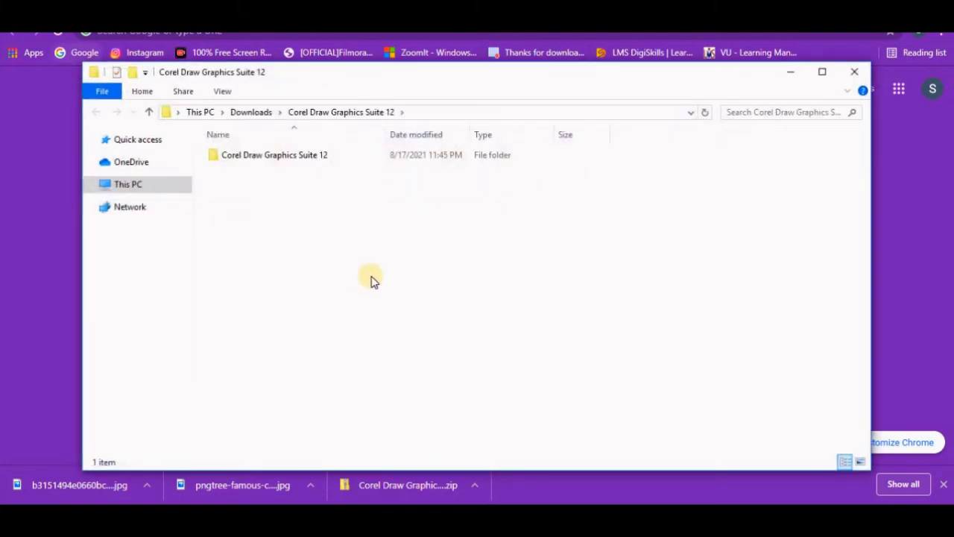
# In the inner Corel Draw Graphics Suite 12 folder, run setup as administrator
pyautogui.doubleClick(258, 156)
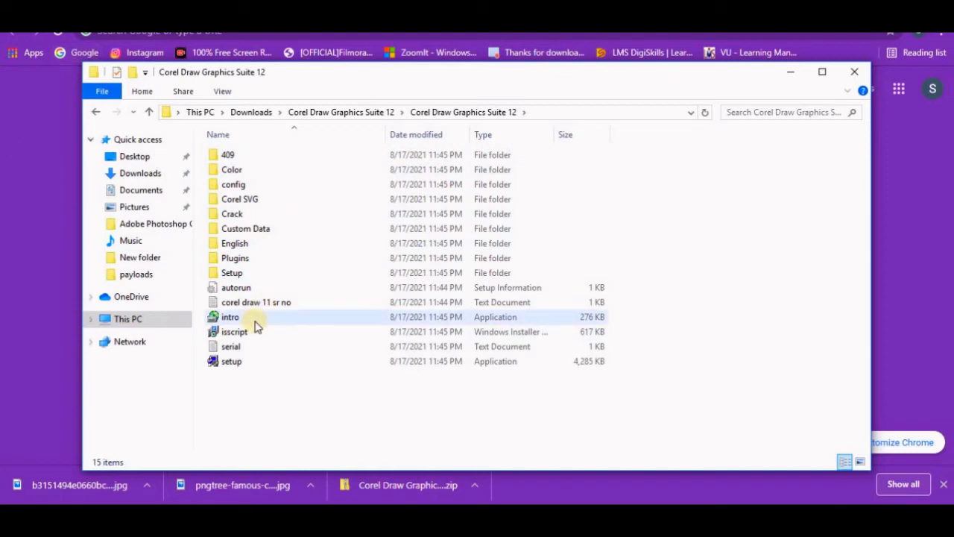
pyautogui.rightClick(278, 357)
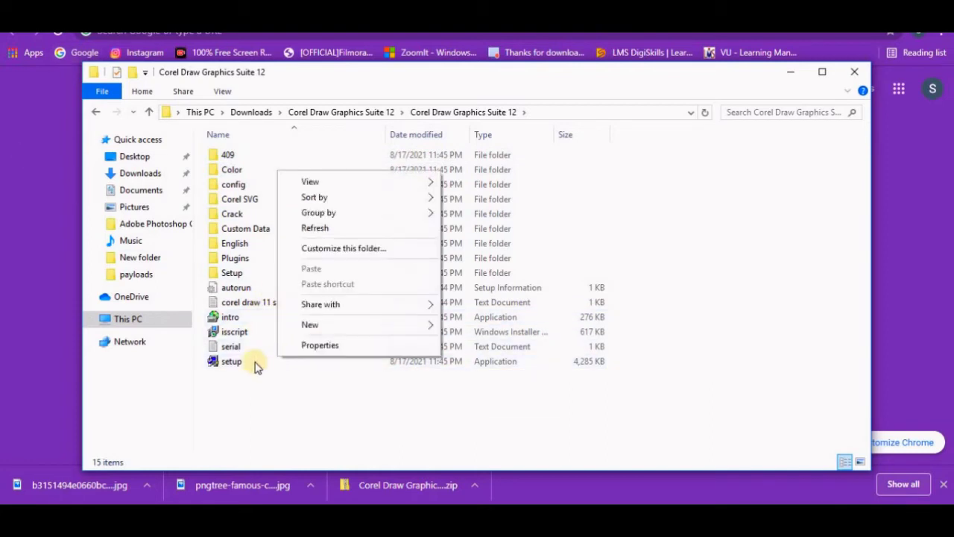
pyautogui.rightClick(234, 366)
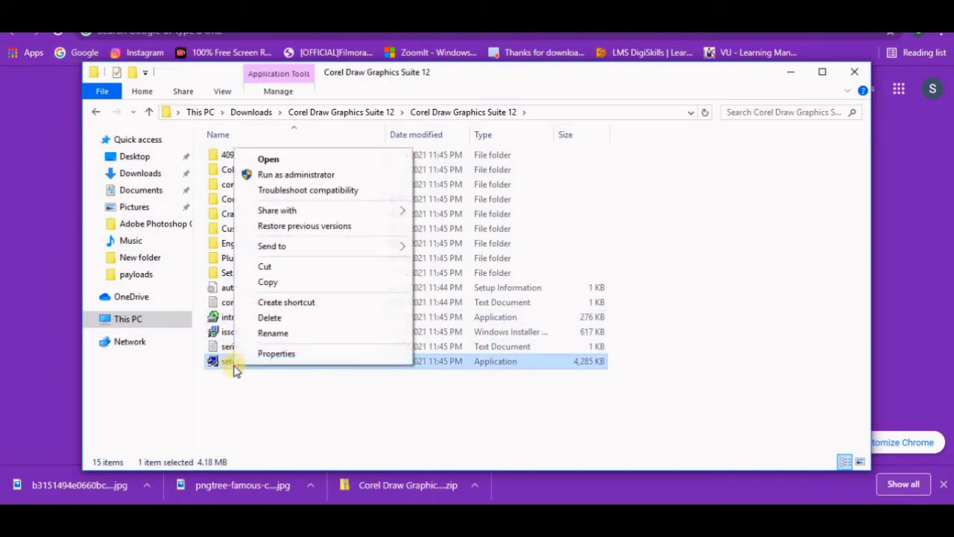
pyautogui.click(356, 174)
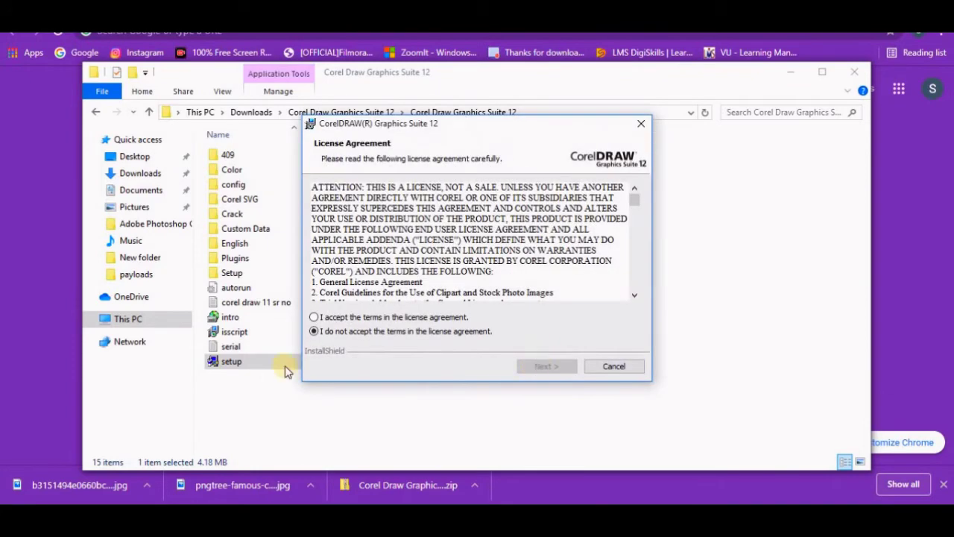
# Accept the license terms and move to the first Serial Number box on Customer Information
pyautogui.click(315, 317)
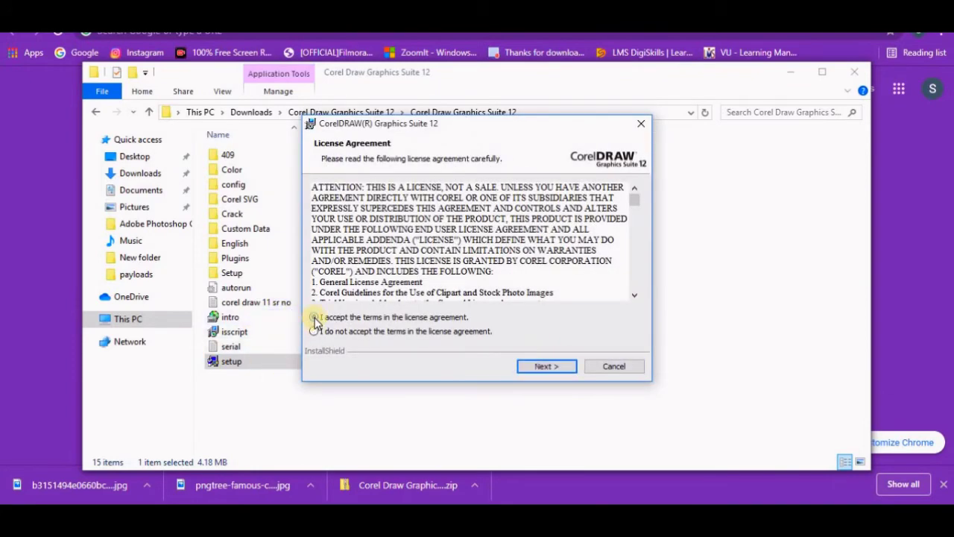
pyautogui.click(560, 369)
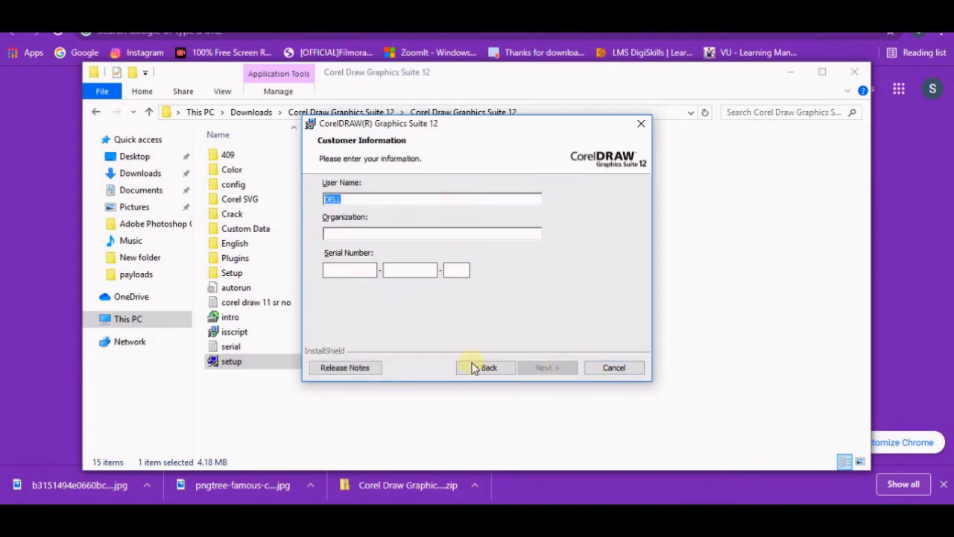
pyautogui.click(343, 272)
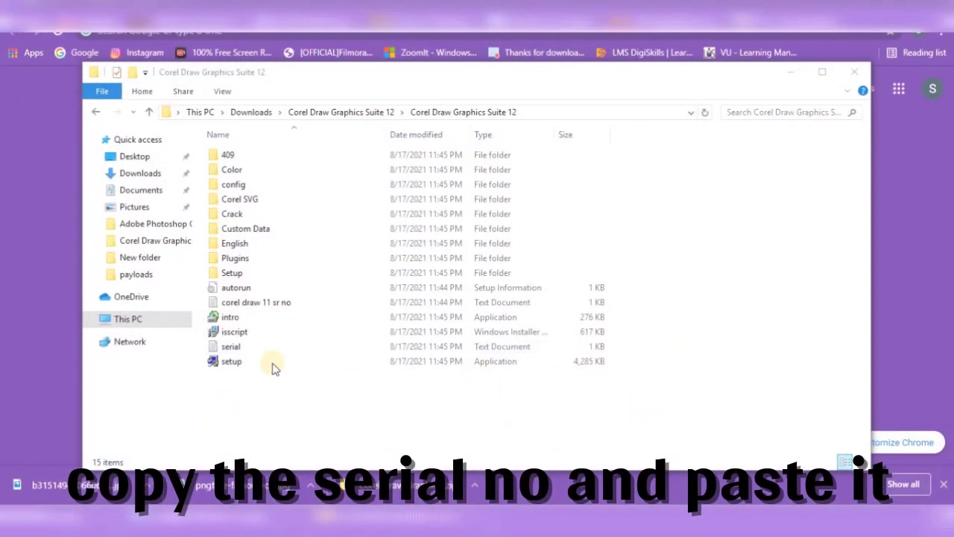
# Open the serial text file and paste its first block into the first serial field
pyautogui.doubleClick(254, 351)
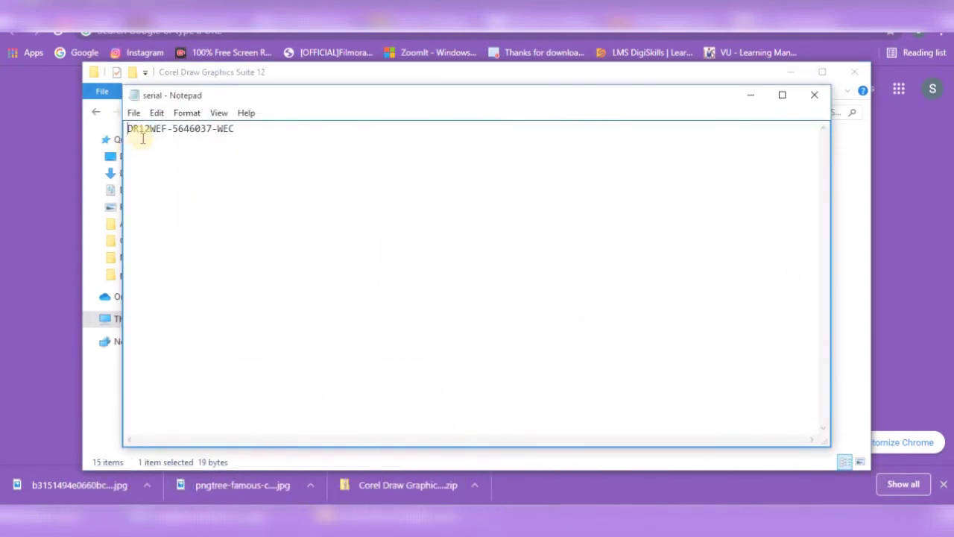
pyautogui.moveTo(225, 133); pyautogui.dragTo(264, 147)
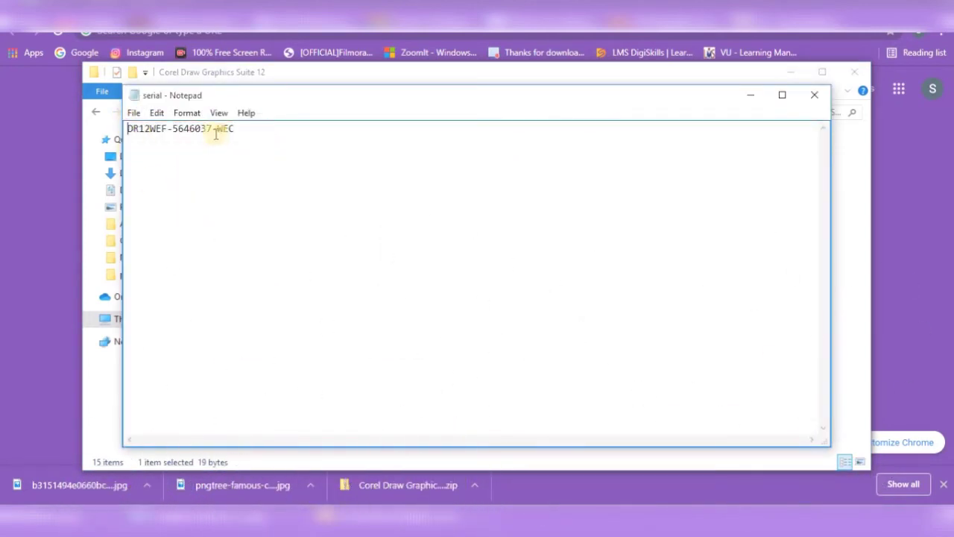
pyautogui.rightClick(132, 128)
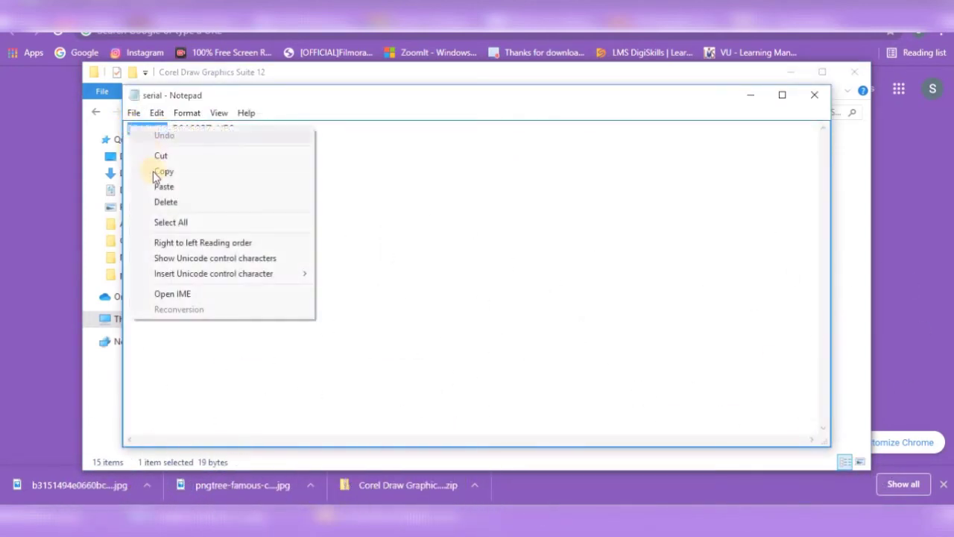
pyautogui.click(164, 172)
pyautogui.click(750, 94)
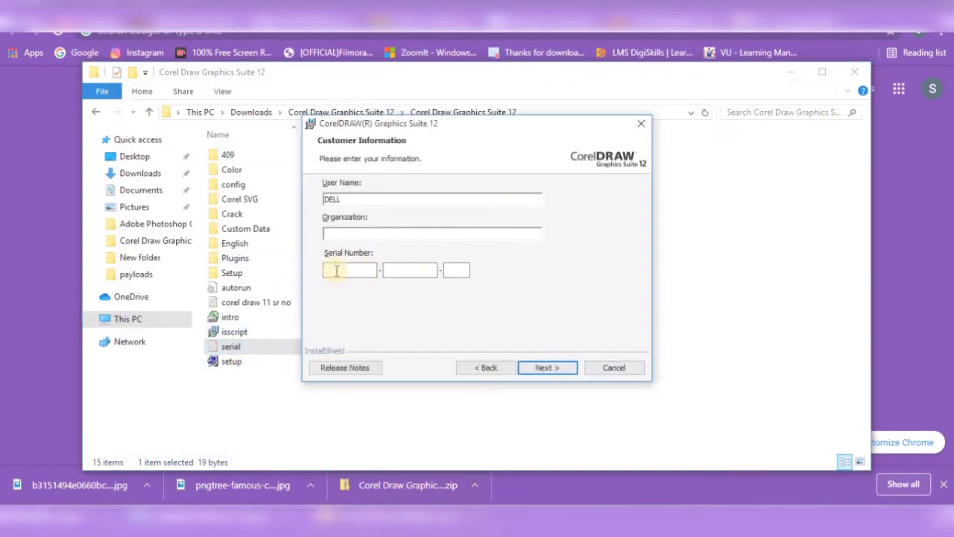
pyautogui.rightClick(339, 269)
pyautogui.click(355, 330)
# Copy the middle serial block from Notepad into the second serial field
pyautogui.click(604, 522)
pyautogui.moveTo(173, 128); pyautogui.dragTo(207, 129)
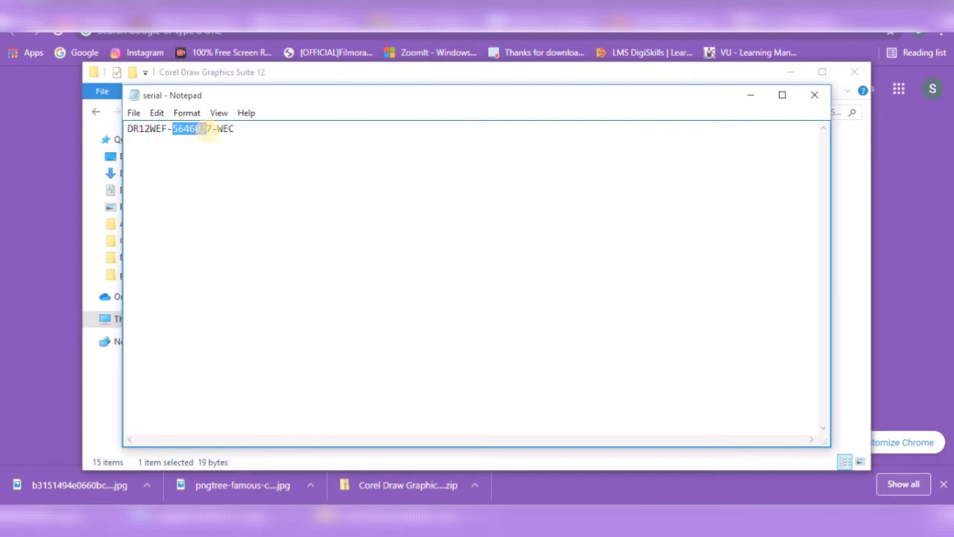
pyautogui.rightClick(209, 129)
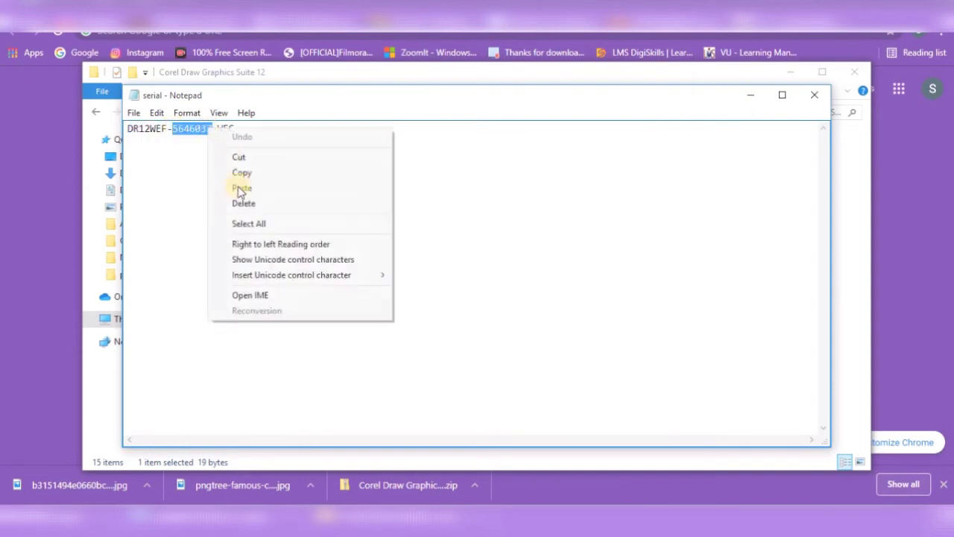
pyautogui.click(264, 171)
pyautogui.click(750, 95)
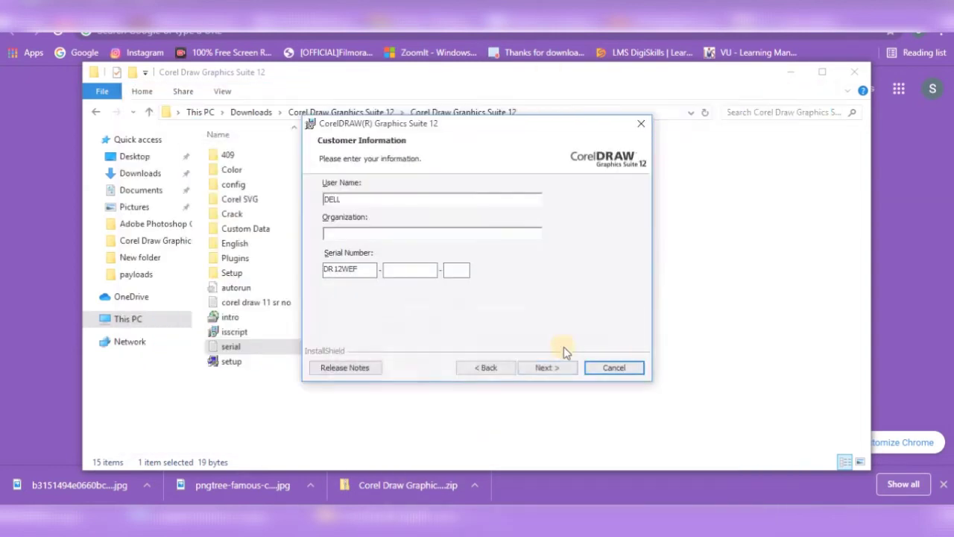
pyautogui.rightClick(412, 276)
pyautogui.click(442, 333)
# Copy the last serial block from Notepad into the third serial field
pyautogui.click(604, 522)
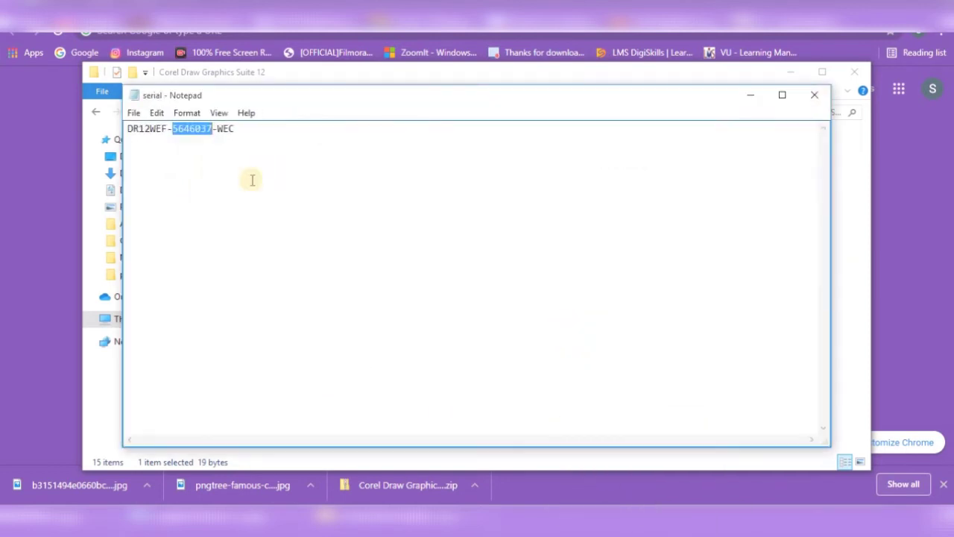
pyautogui.moveTo(217, 128); pyautogui.dragTo(235, 128)
pyautogui.rightClick(226, 128)
pyautogui.click(257, 166)
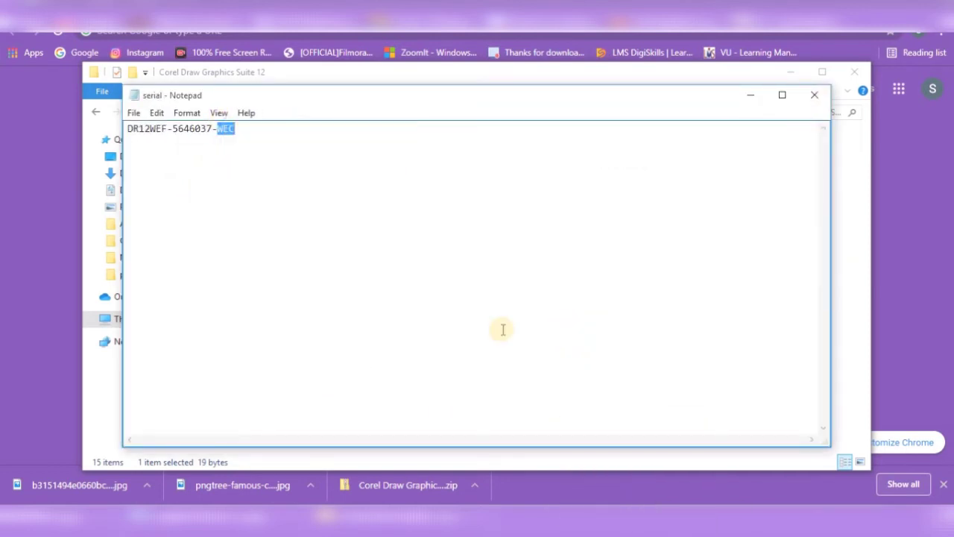
pyautogui.hotkey('alt', 'Tab')
pyautogui.rightClick(450, 271)
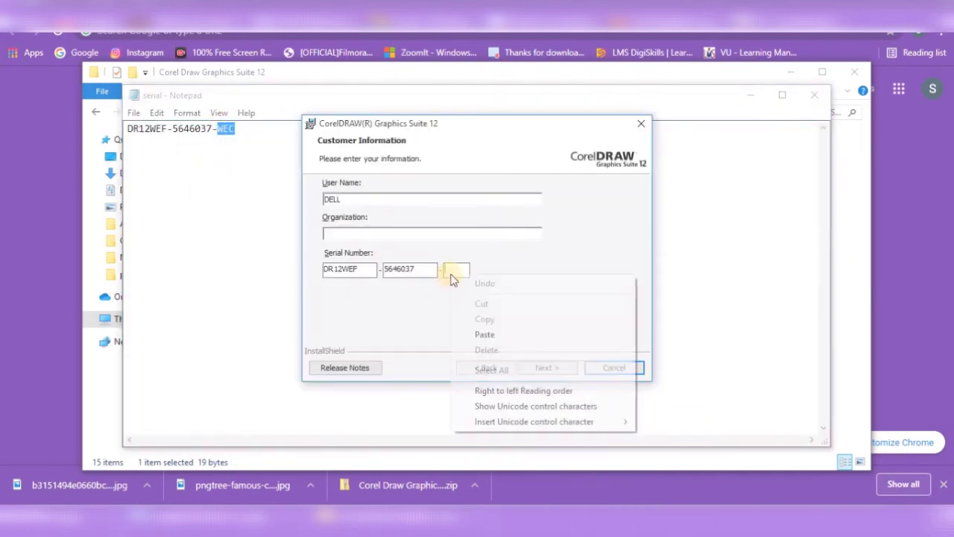
pyautogui.click(477, 332)
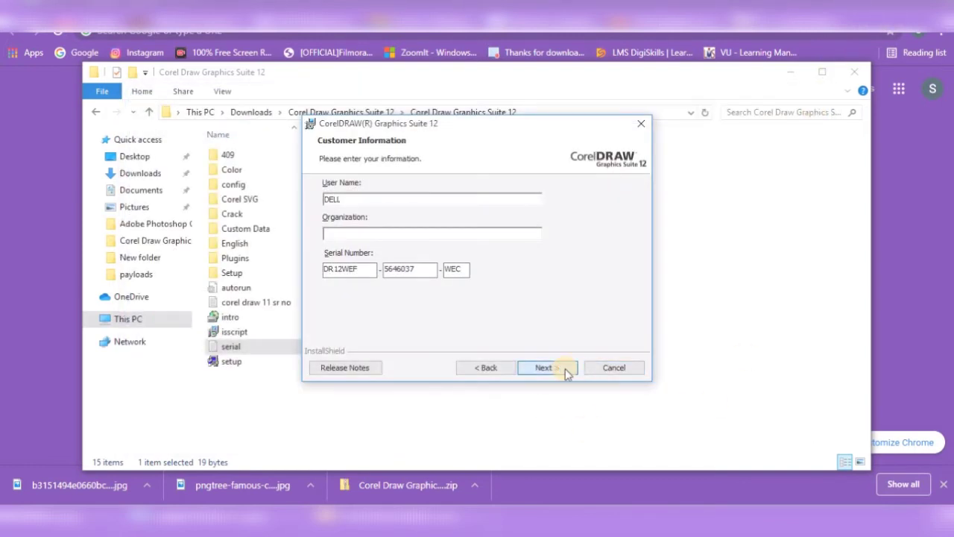
# Continue with default features and destination folder, and run the installation to completion
pyautogui.click(565, 368)
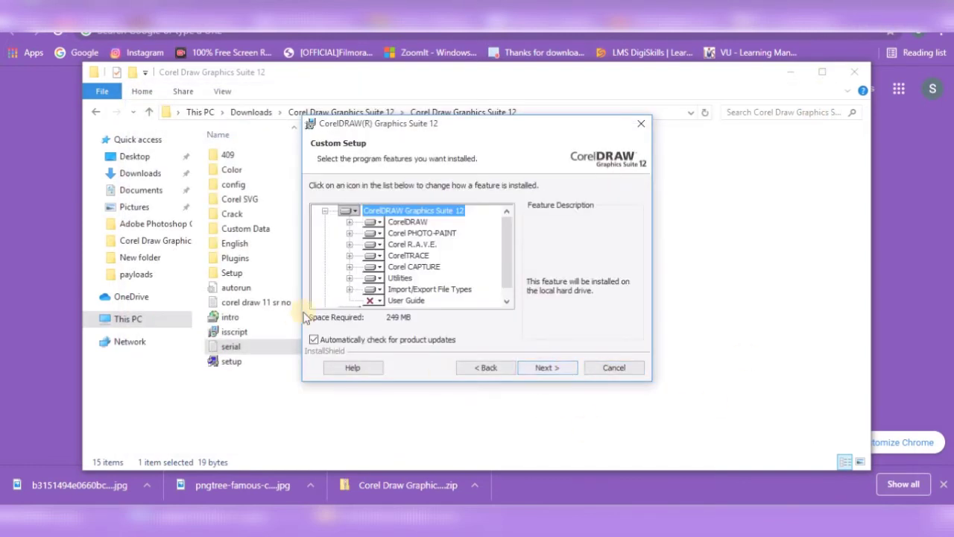
pyautogui.click(552, 368)
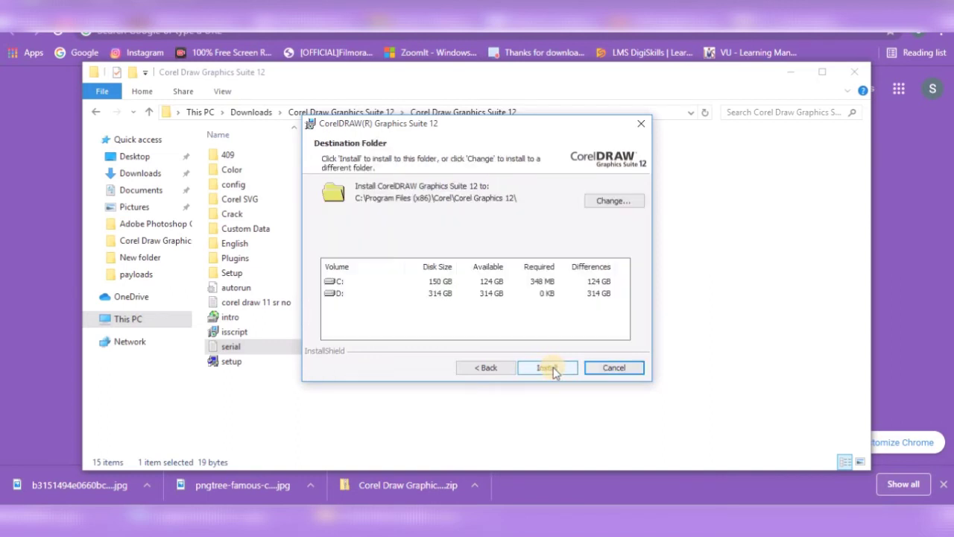
pyautogui.click(551, 367)
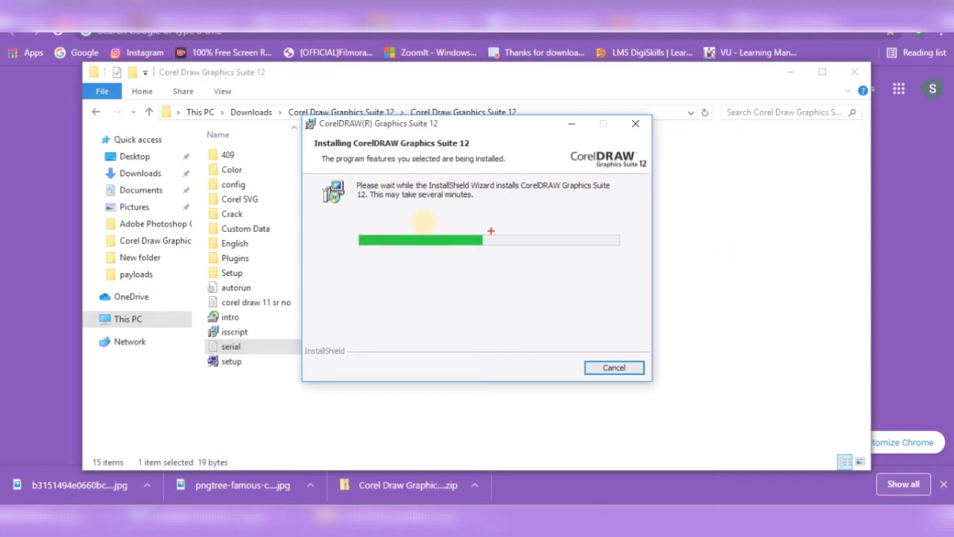
pyautogui.moveTo(344, 199); pyautogui.dragTo(642, 352)
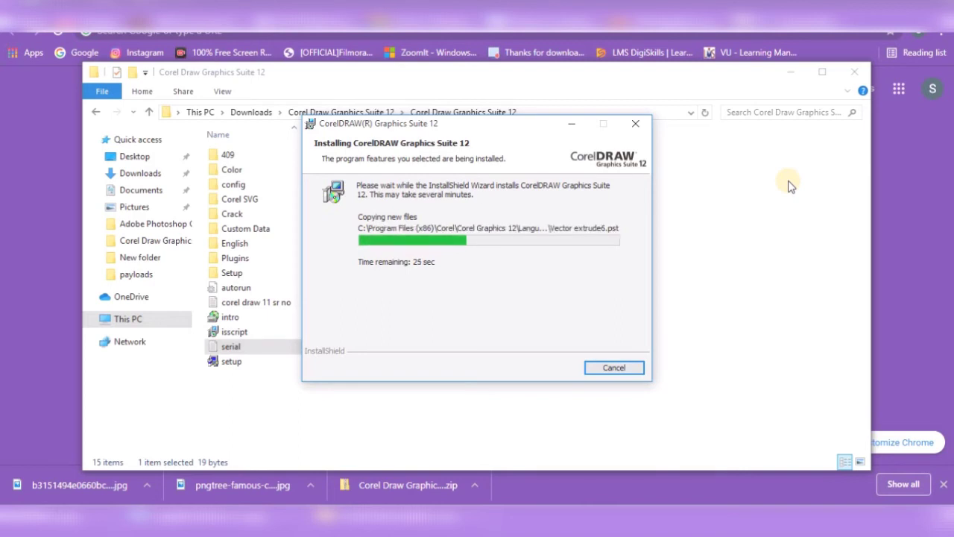
pyautogui.click(52, 182)
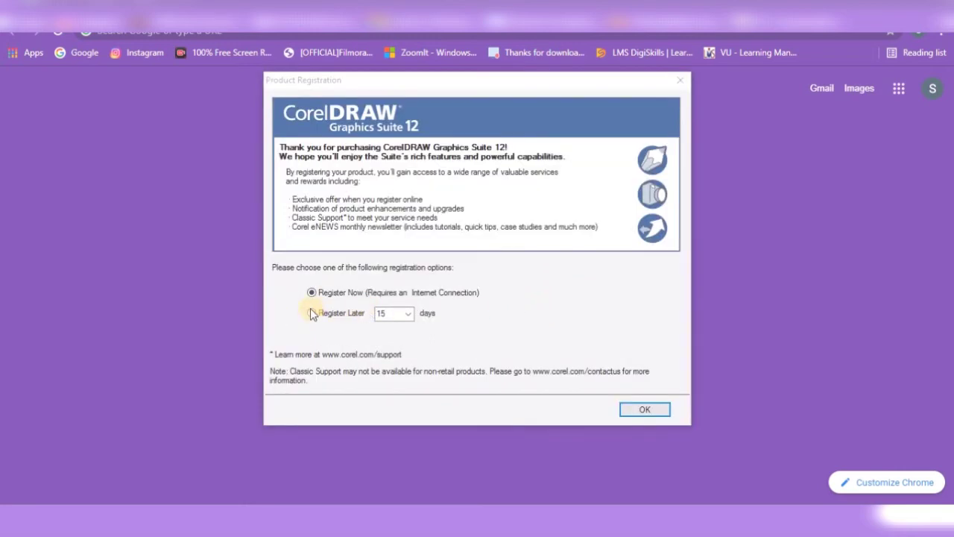
# Choose Register Later, finish the installer, and bring up Windows search
pyautogui.moveTo(301, 295); pyautogui.dragTo(458, 350)
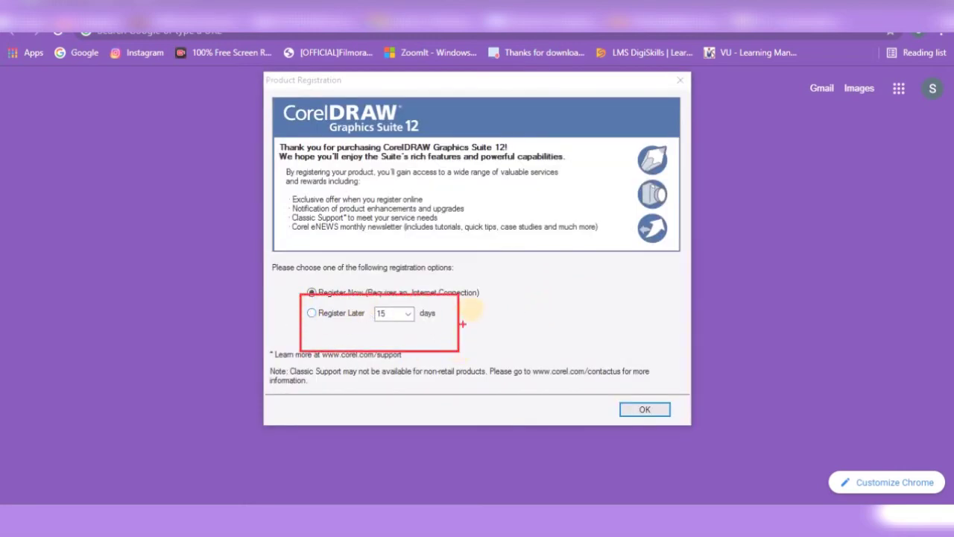
pyautogui.press('Escape')
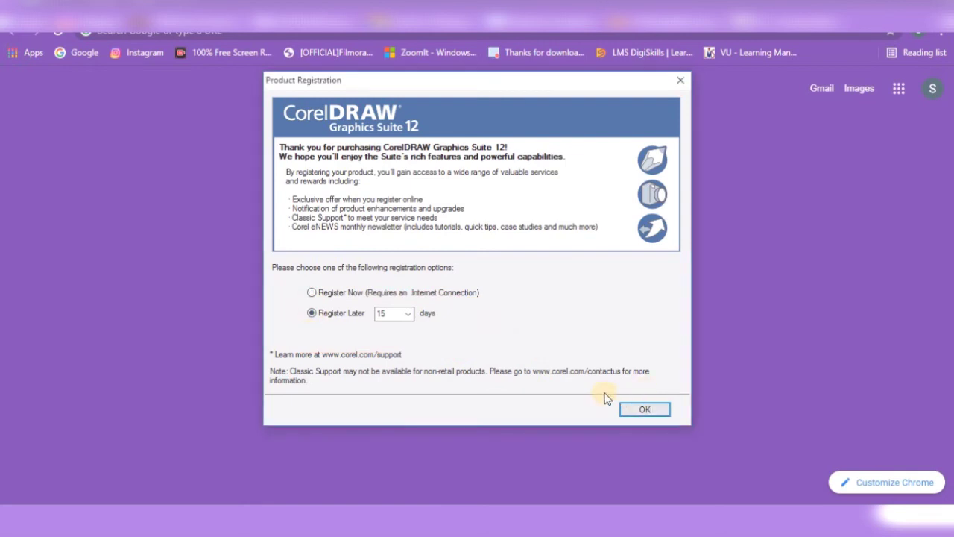
pyautogui.moveTo(606, 389); pyautogui.dragTo(711, 440)
pyautogui.press('Escape')
pyautogui.click(646, 409)
pyautogui.click(552, 367)
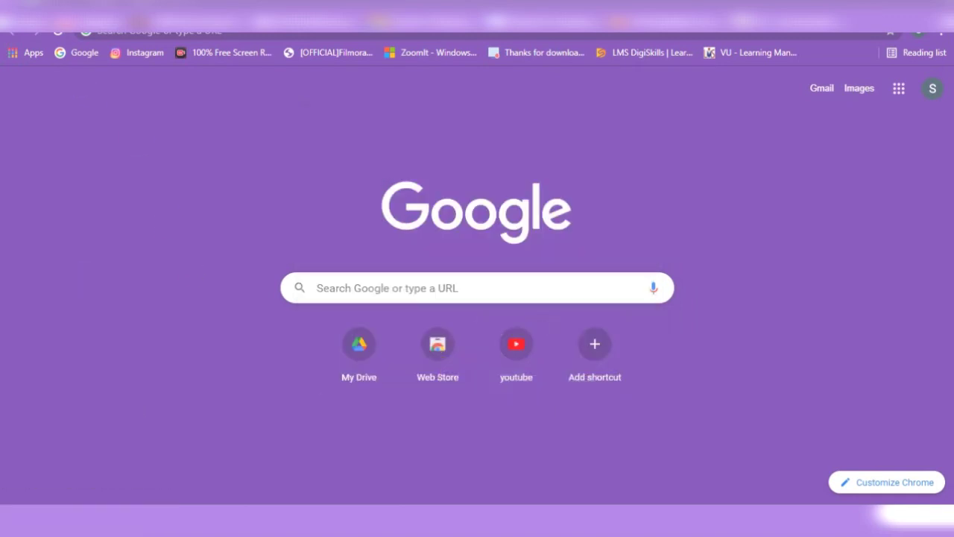
pyautogui.press('super')
# Launch CorelDRAW 12 from search and start a new blank document
pyautogui.write('co')
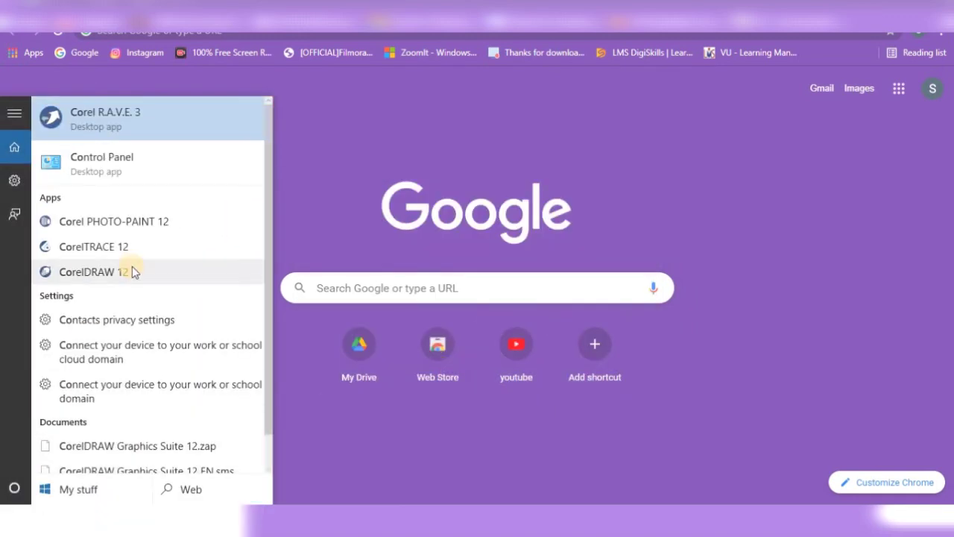
pyautogui.click(132, 269)
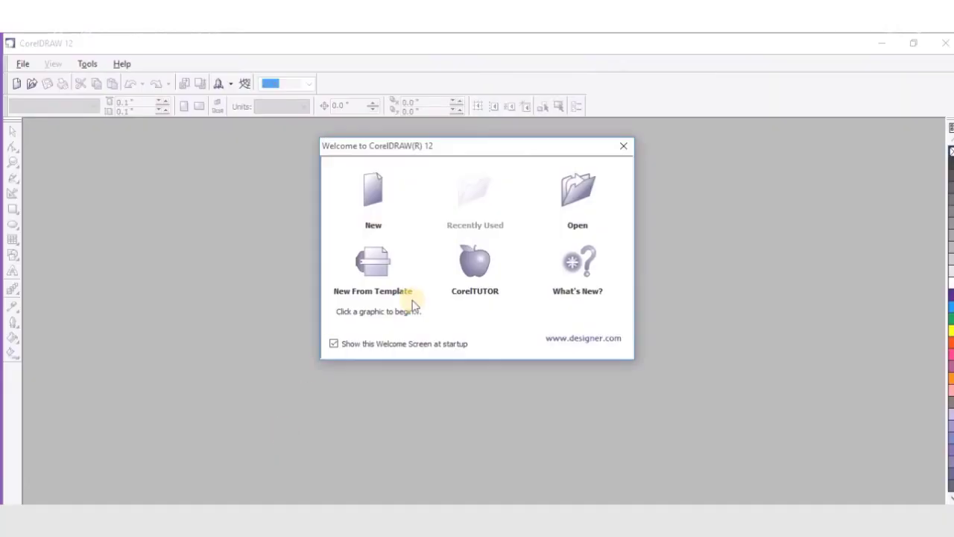
pyautogui.click(372, 193)
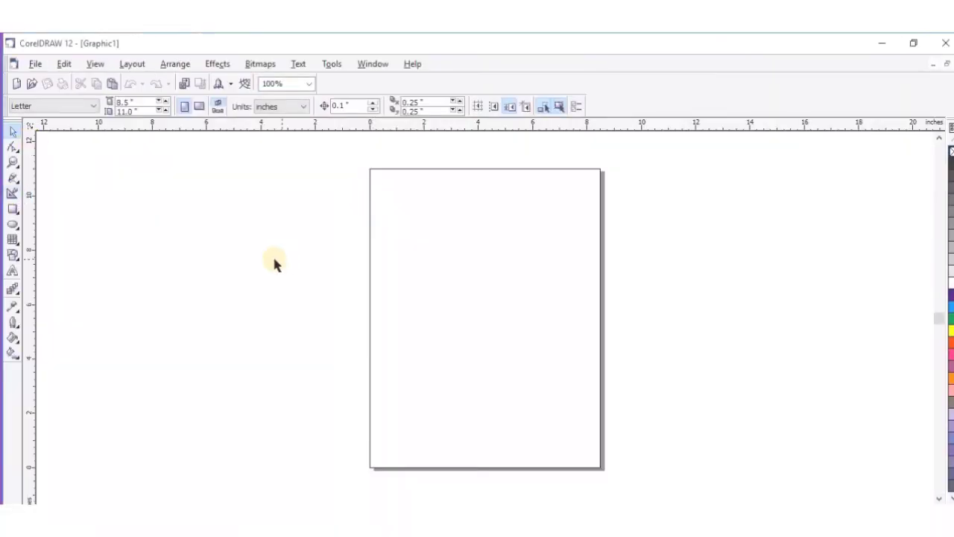
# Draw a rectangle across the middle of the page and fill it with yellow
pyautogui.click(14, 211)
pyautogui.moveTo(412, 200); pyautogui.dragTo(559, 388)
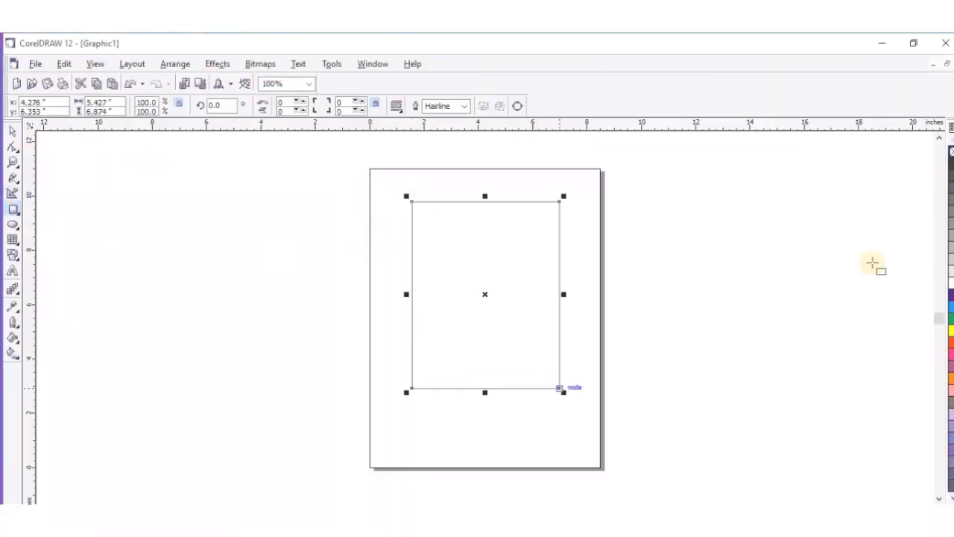
pyautogui.click(950, 307)
pyautogui.click(950, 330)
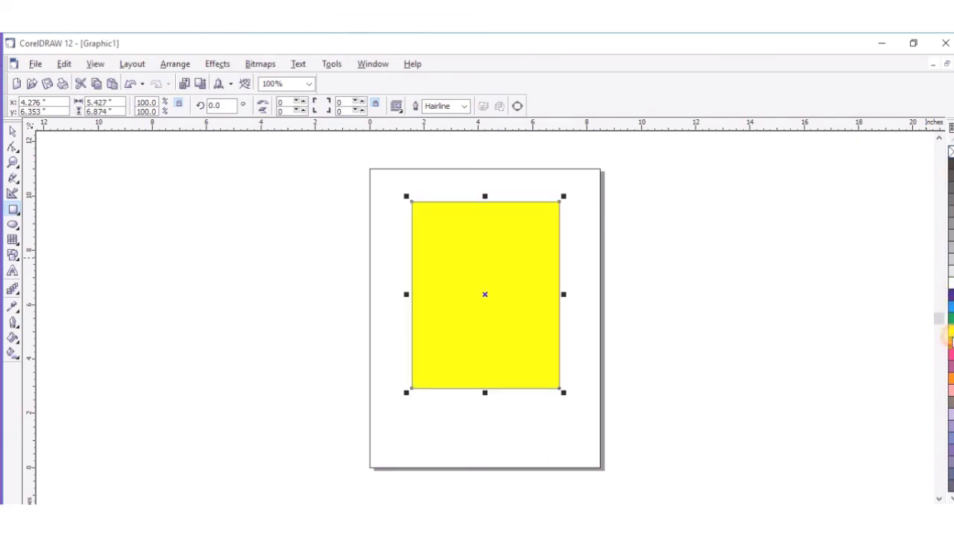
pyautogui.click(950, 340)
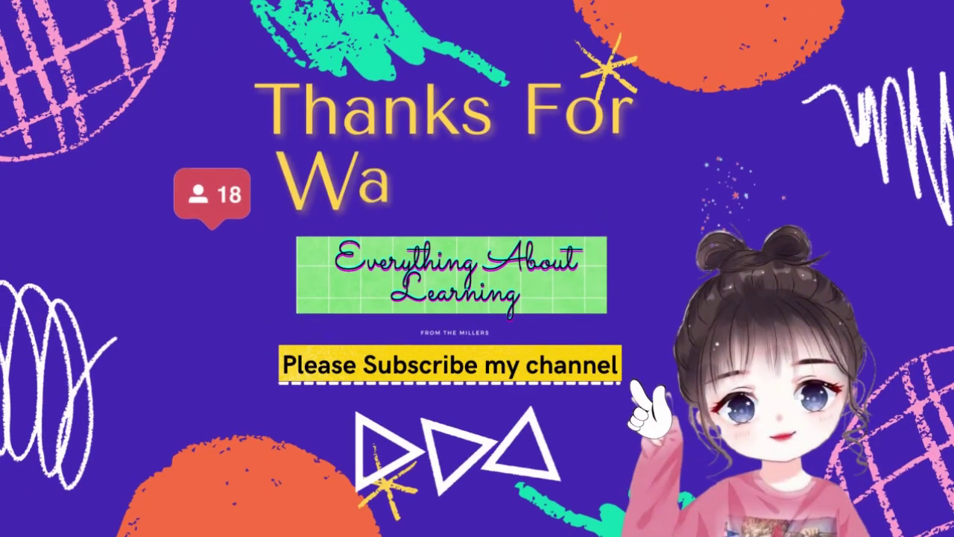